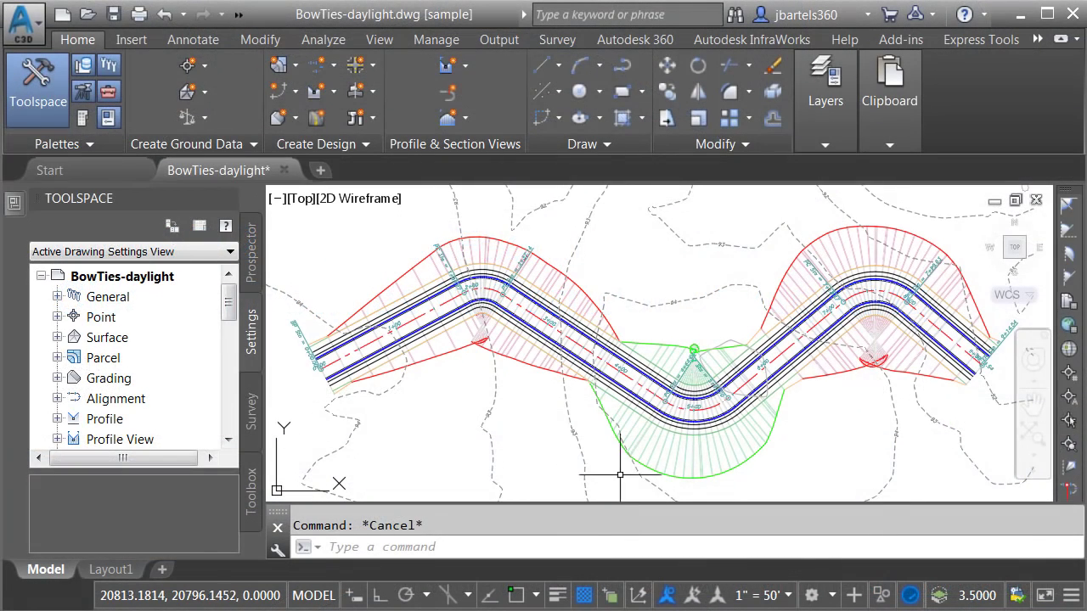
Clear the corridor bowtie inside the curve near station 2+00, using the tangents on both sides and the daylight lines' crossing, and rebuild the corridor
scroll(450, 310, "up", 5)
middle_click_drag(465, 329, 454, 383)
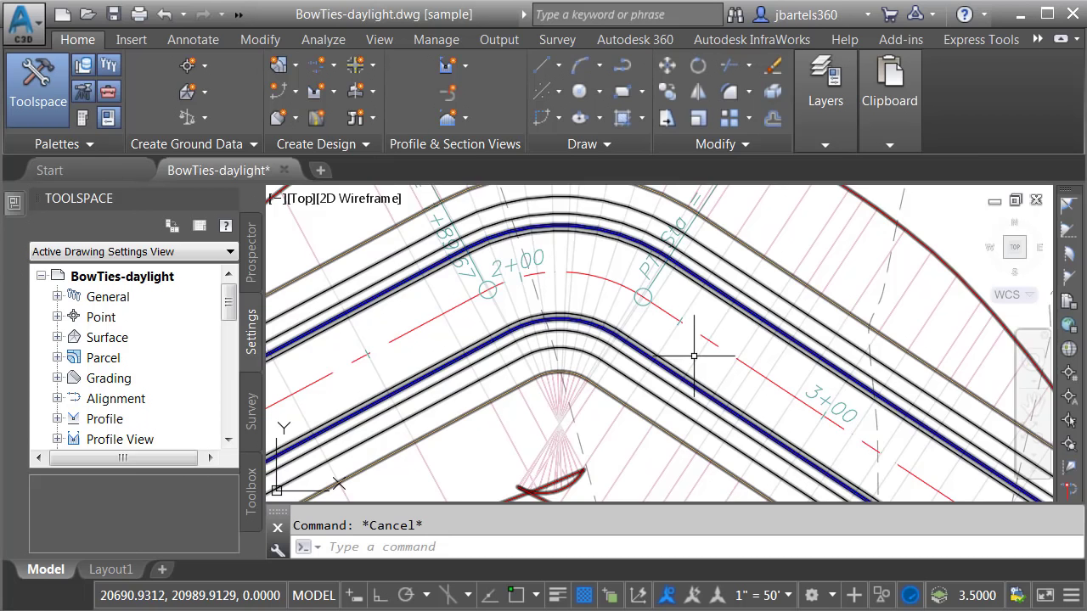
middle_click_drag(682, 354, 692, 272)
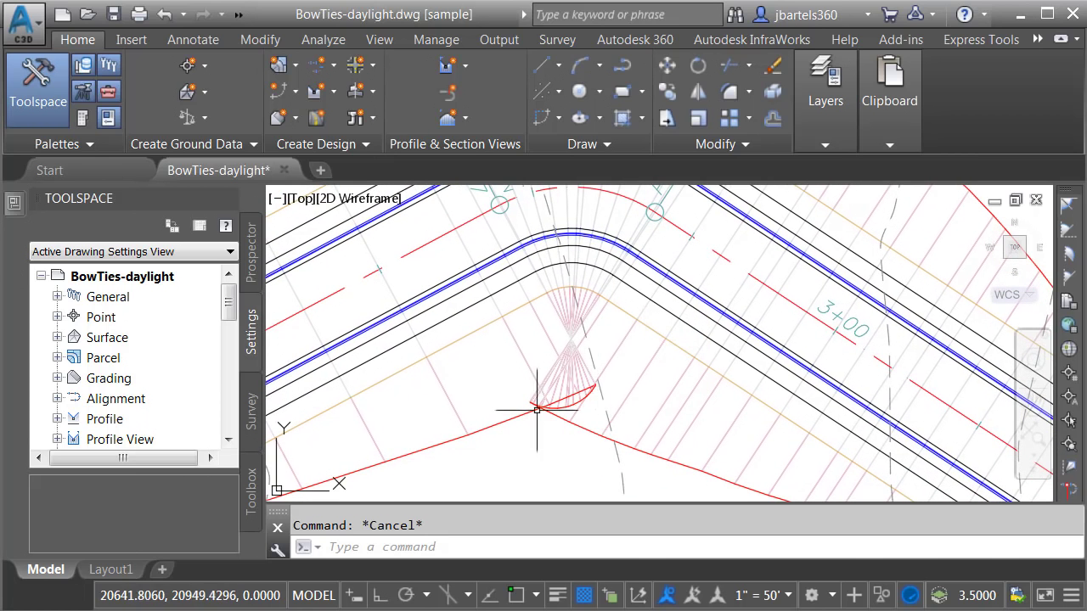
mouse_move(536, 410)
middle_mouse_down()
mouse_move(727, 405)
mouse_move(444, 317)
mouse_move(653, 367)
mouse_move(854, 368)
mouse_move(498, 368)
mouse_move(485, 366)
mouse_move(840, 399)
mouse_move(437, 315)
mouse_move(721, 458)
mouse_move(703, 369)
mouse_move(612, 366)
middle_mouse_up()
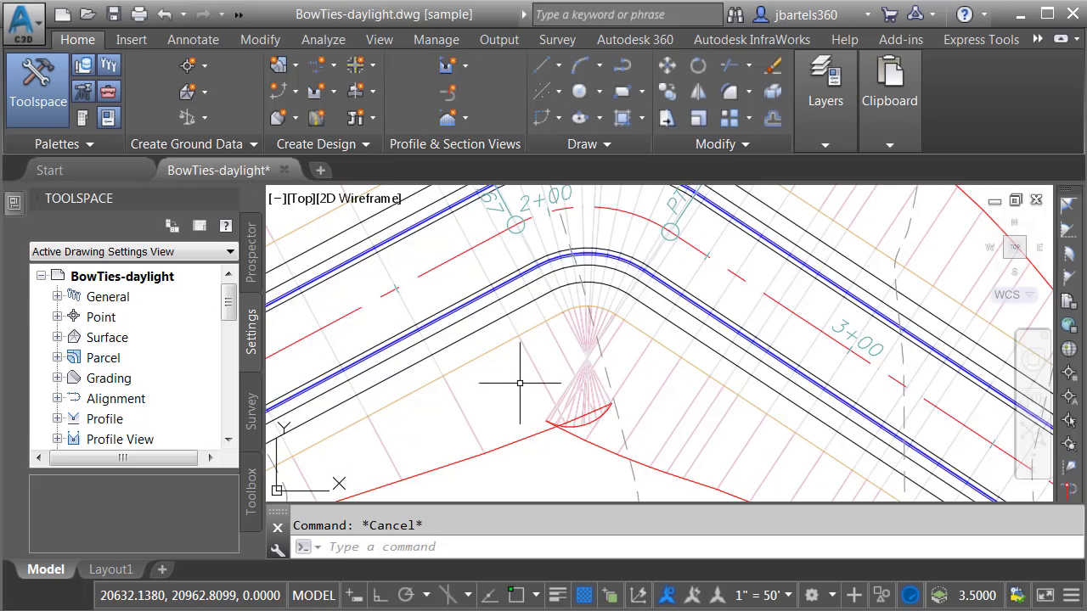
mouse_move(615, 360)
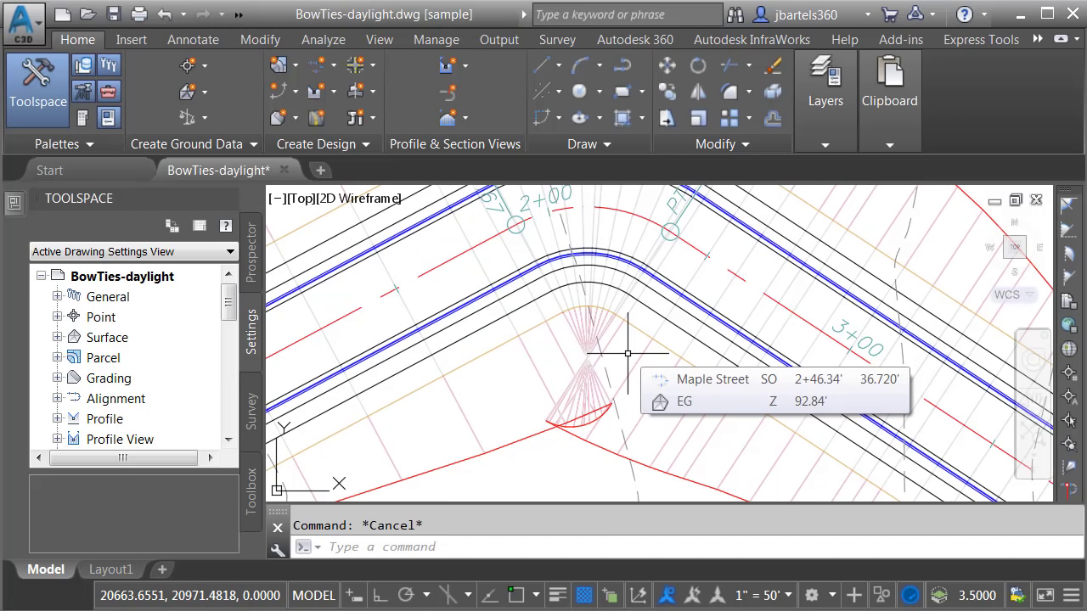
left_click(529, 364)
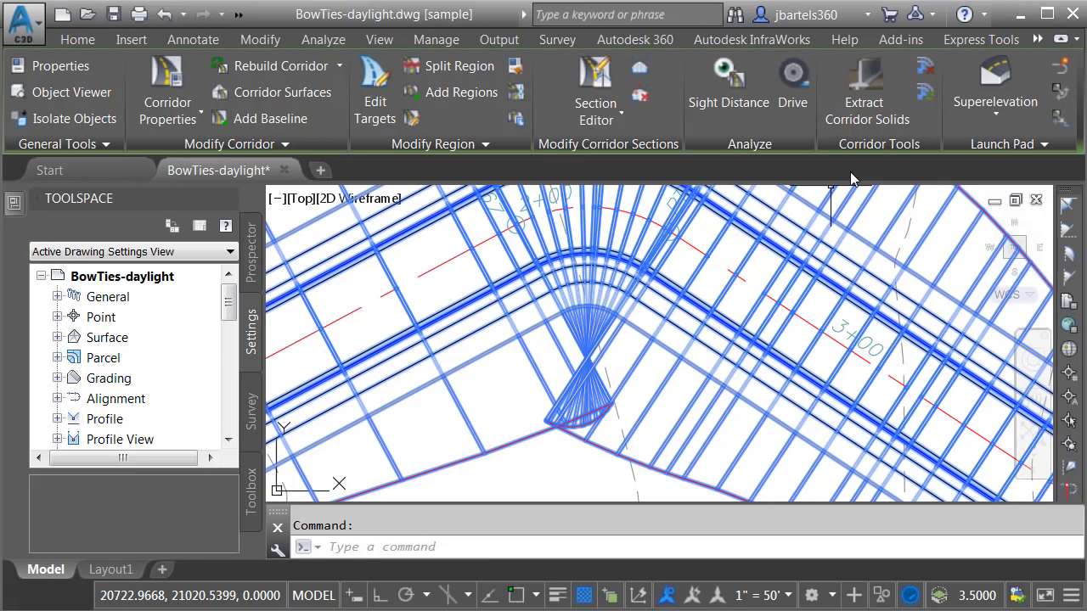
left_click(925, 70)
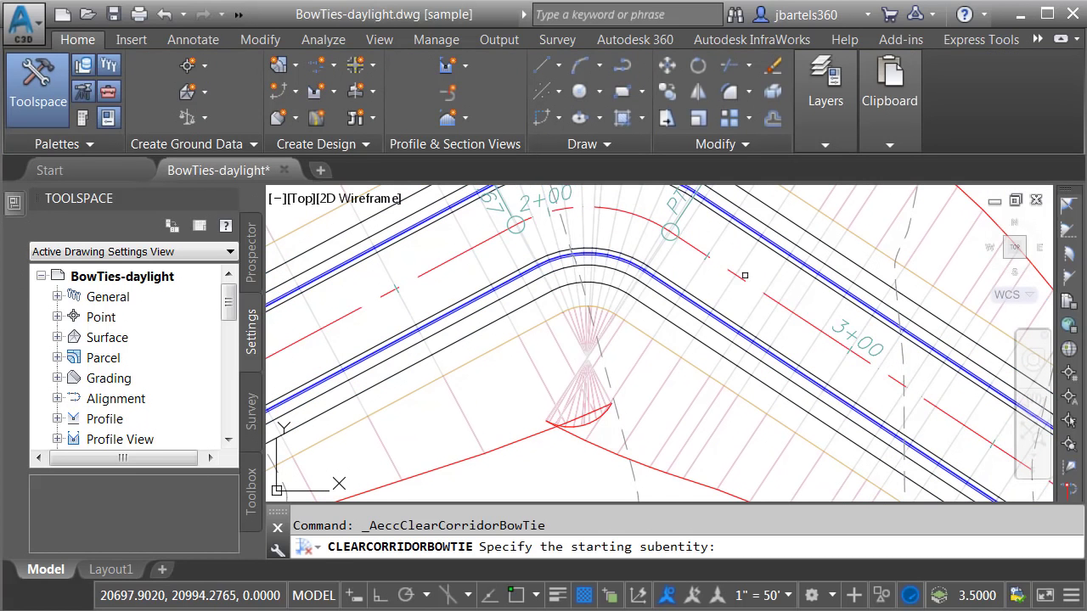
left_click(436, 267)
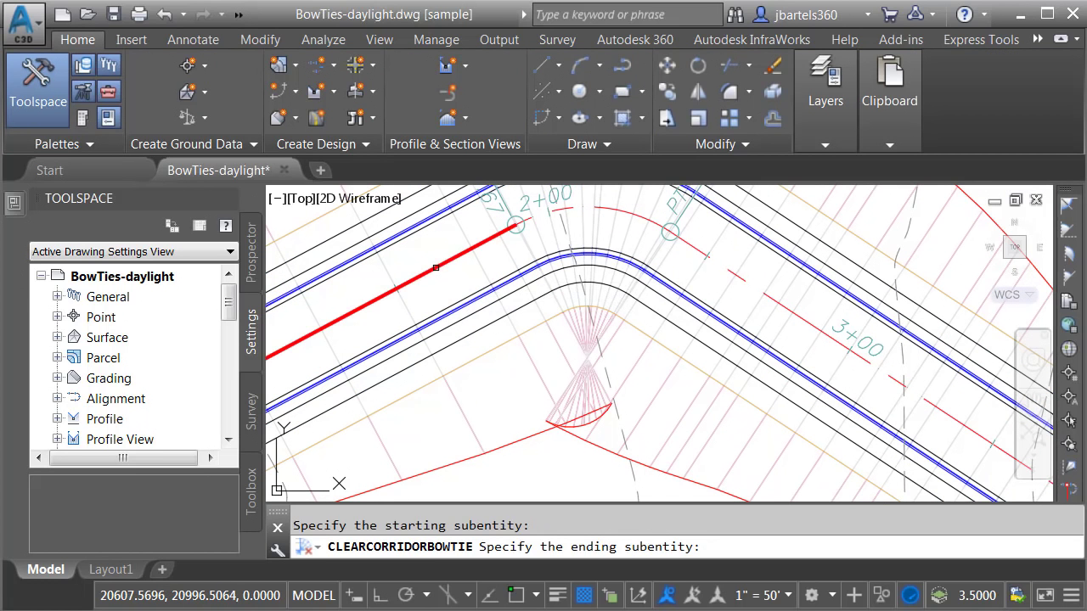
left_click(699, 244)
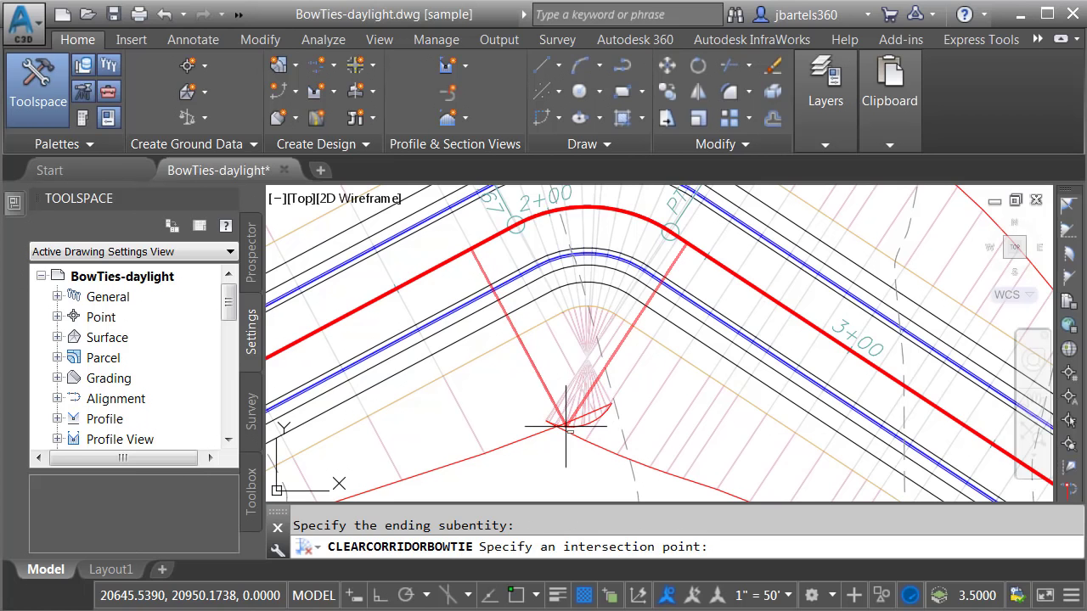
left_click(564, 425)
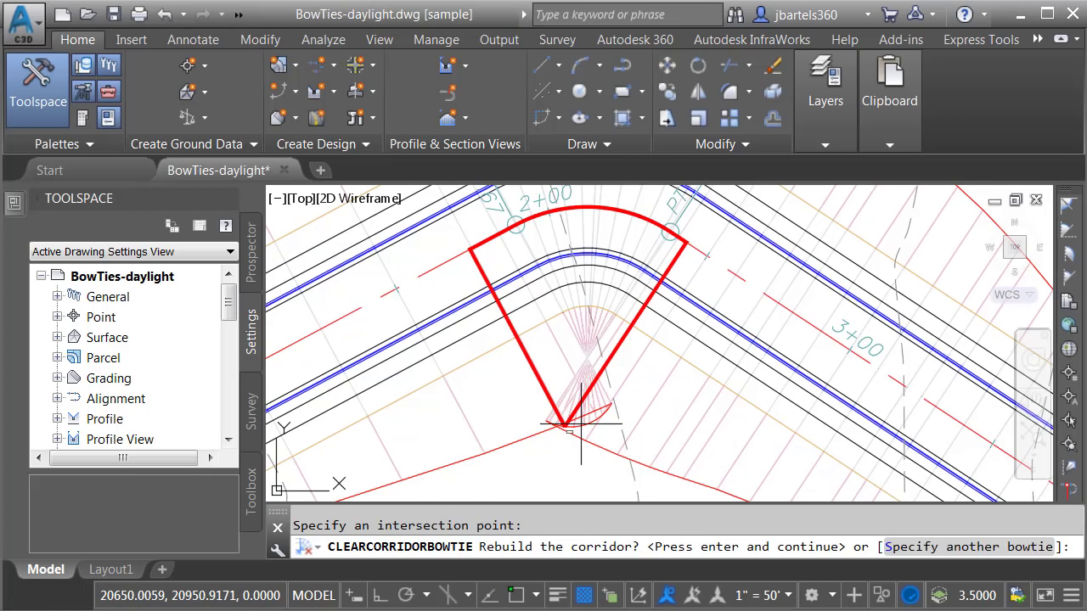
key("Return")
key("Escape")
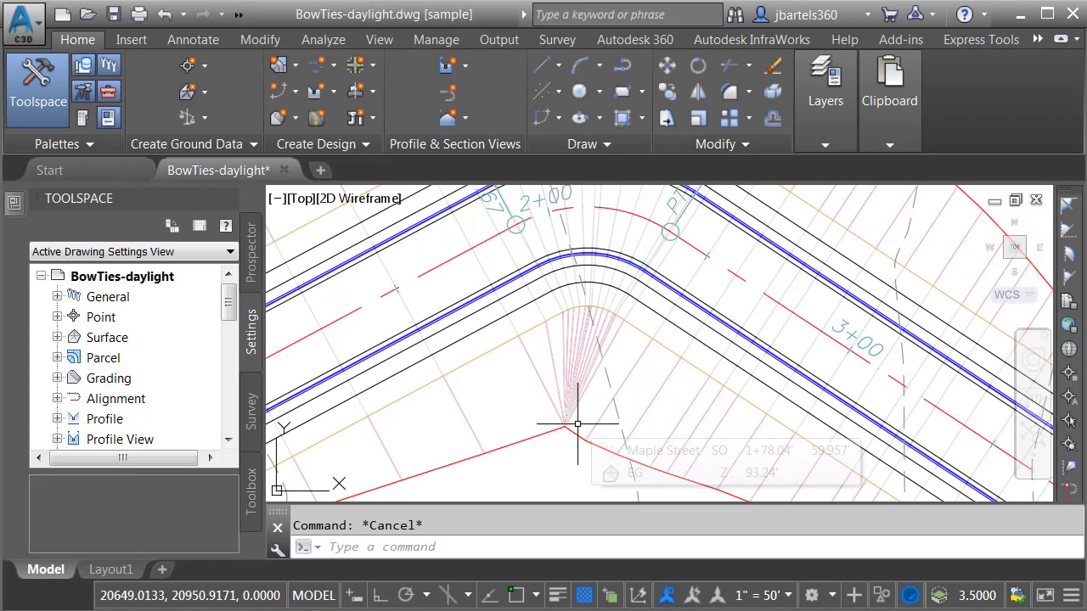
Define a bowtie to clear inside the curve near station 5+00, using the adjoining tangents and the crossing of the green daylight lines
mouse_move(578, 425)
middle_mouse_down()
mouse_move(625, 329)
mouse_move(364, 284)
middle_mouse_up()
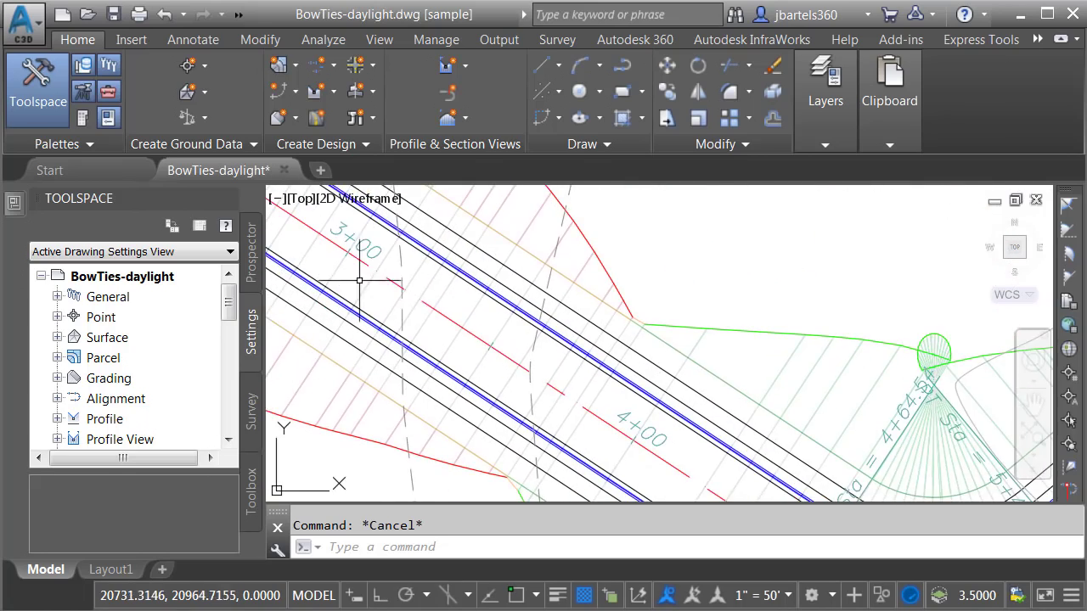
mouse_move(854, 407)
middle_mouse_down()
mouse_move(654, 331)
mouse_move(561, 329)
mouse_move(497, 284)
mouse_move(485, 291)
middle_mouse_up()
left_click(468, 289)
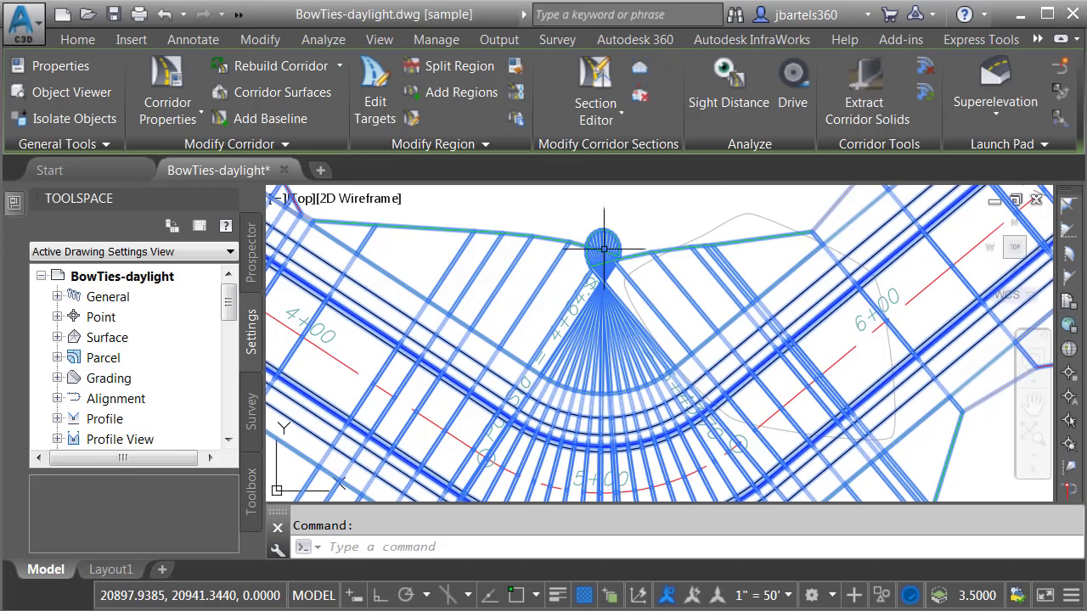
left_click(925, 67)
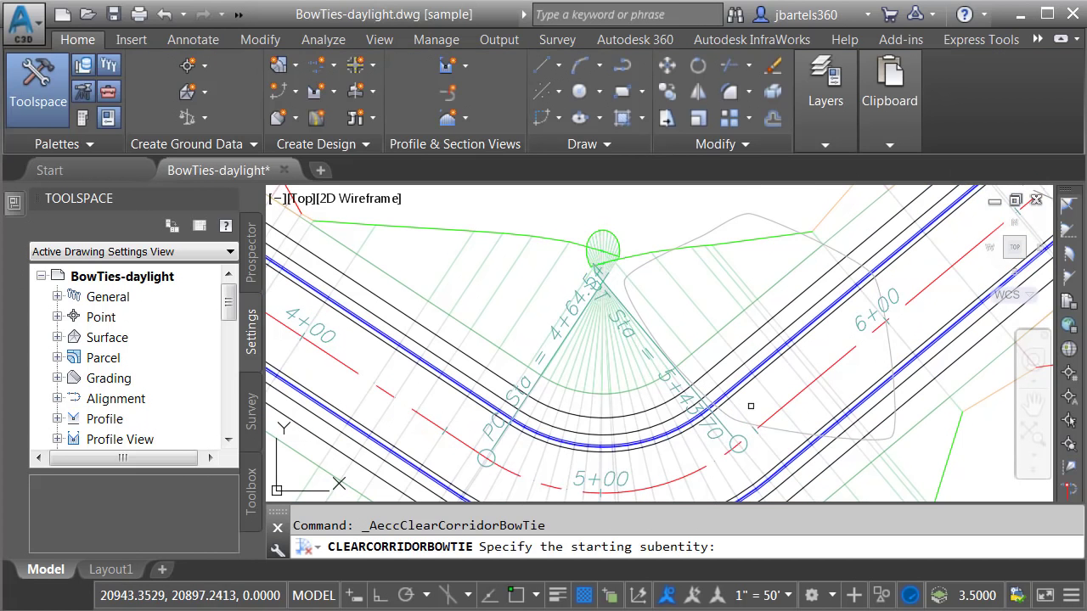
left_click(771, 416)
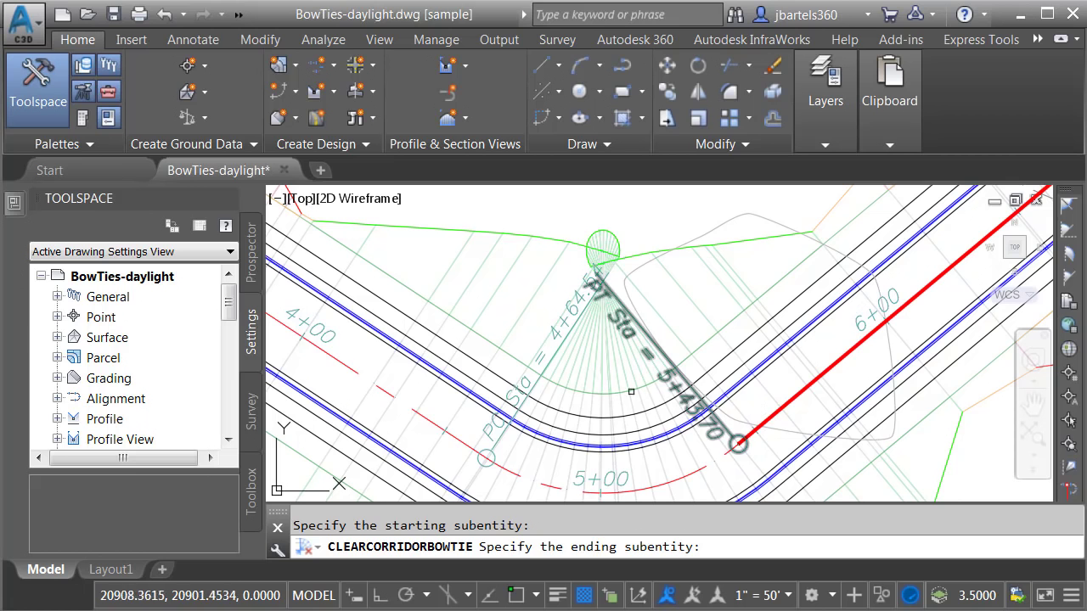
left_click(438, 421)
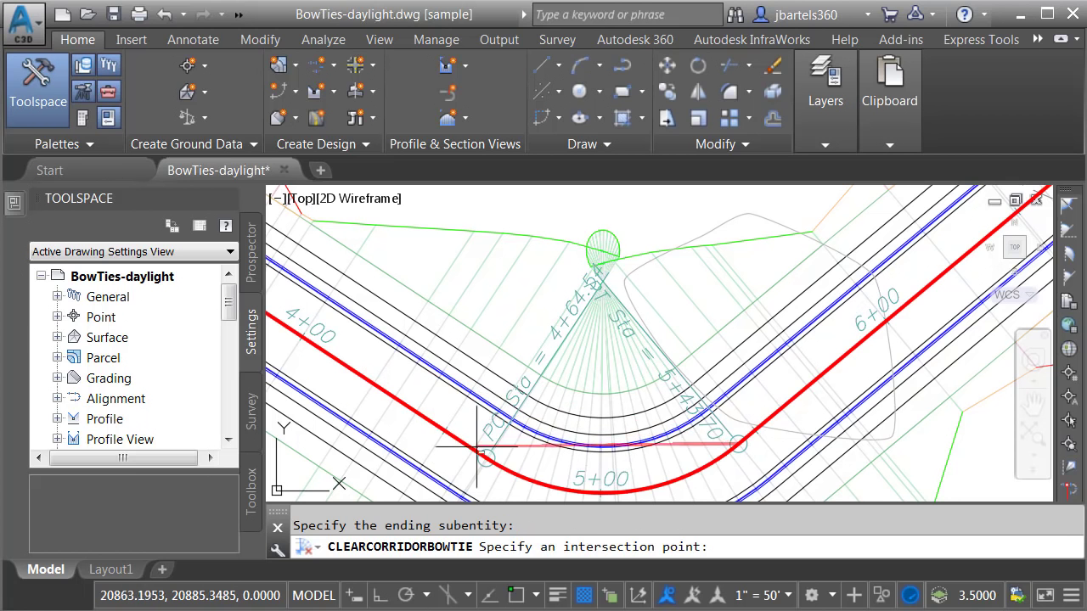
left_click(615, 253)
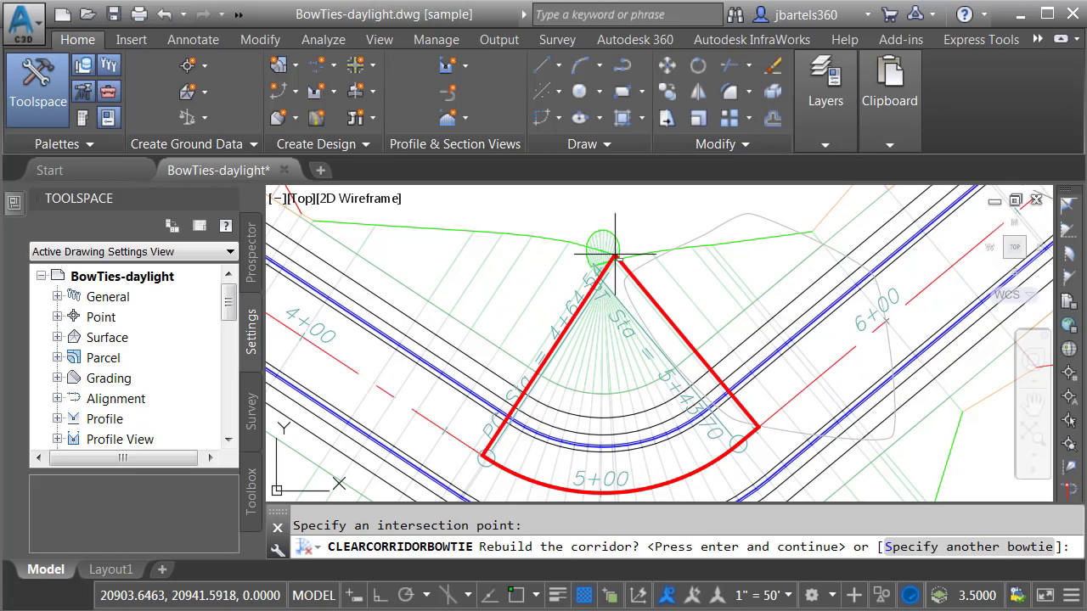
Specify another bowtie inside the curve between stations 7+00 and 8+00, meeting at the red daylight line, and rebuild the corridor
left_click(900, 546)
mouse_move(918, 410)
middle_mouse_down()
mouse_move(745, 332)
mouse_move(475, 398)
mouse_move(749, 309)
mouse_move(583, 407)
mouse_move(529, 415)
middle_mouse_up()
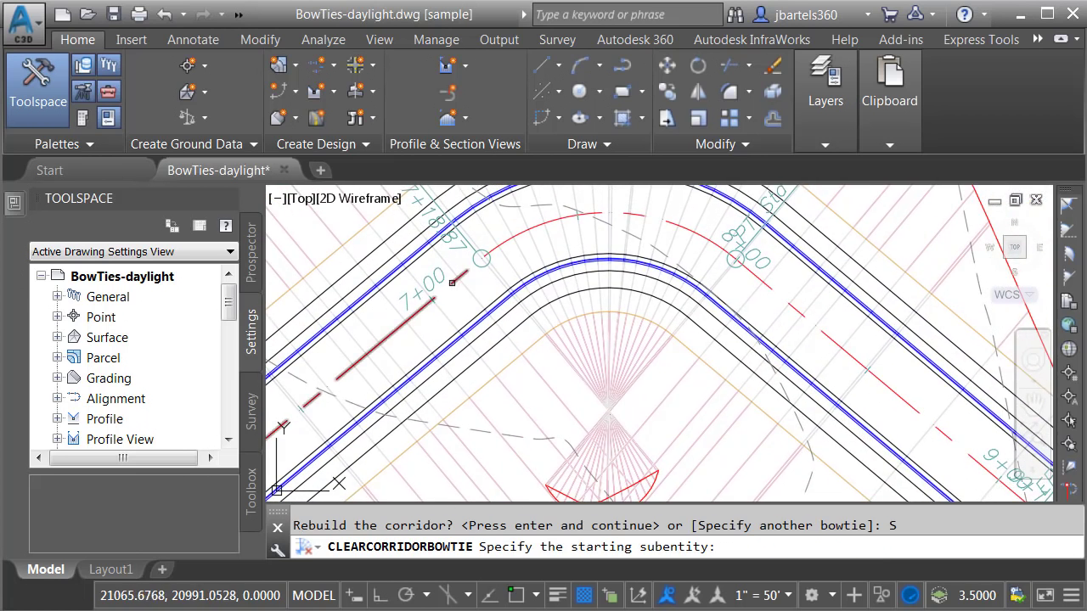
left_click(452, 282)
left_click(866, 374)
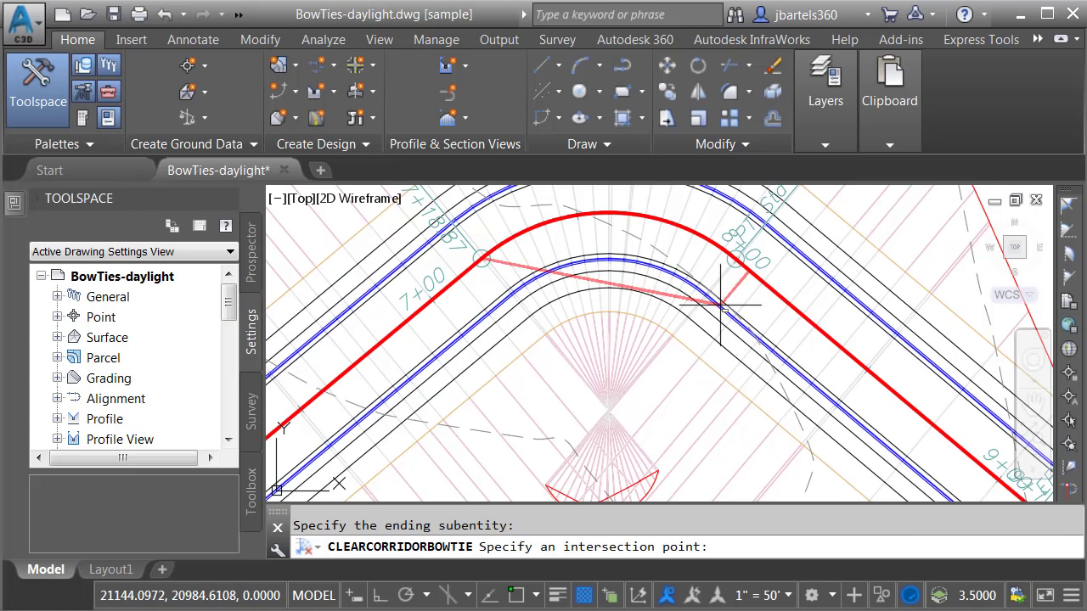
scroll(722, 297, "down", 2)
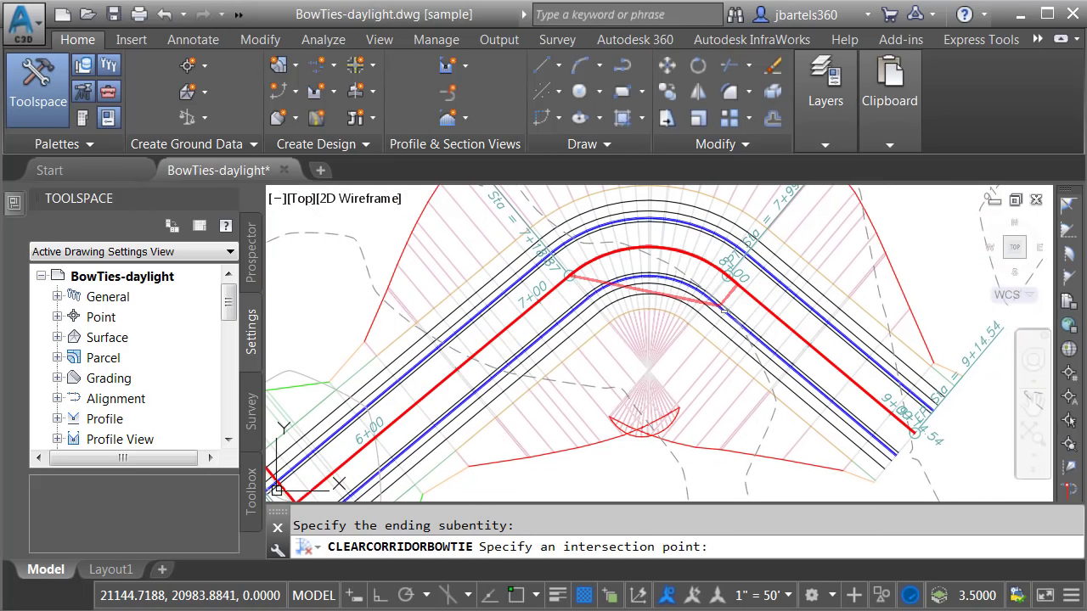
left_click(644, 437)
key("Return")
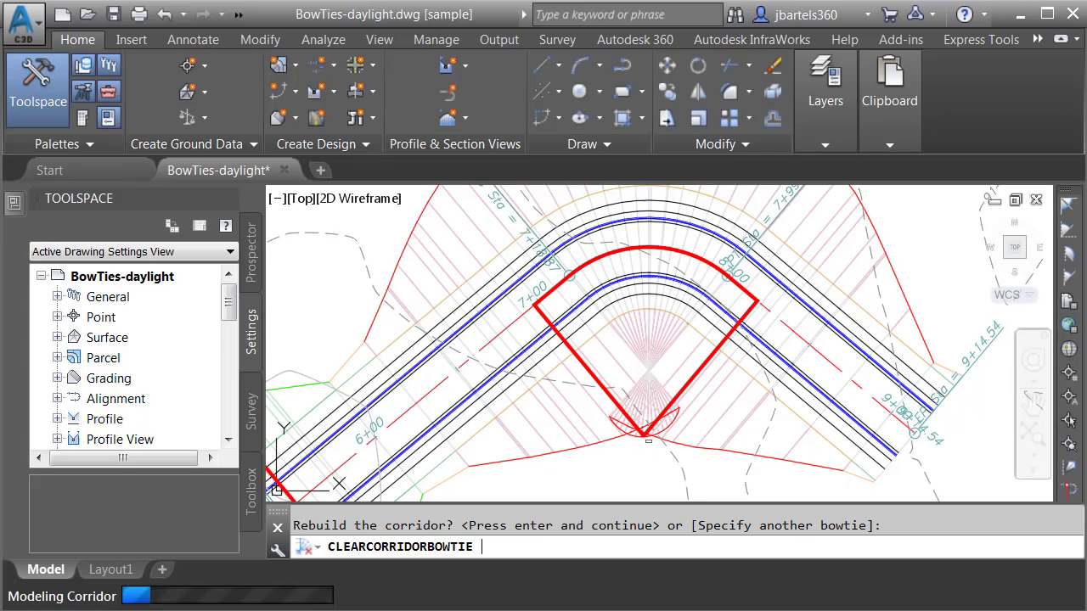
key("Escape")
Stretch the alignment's end point well to the east and back southwest to about station 9+05, reshaping the last curve
scroll(622, 458, "down", 2)
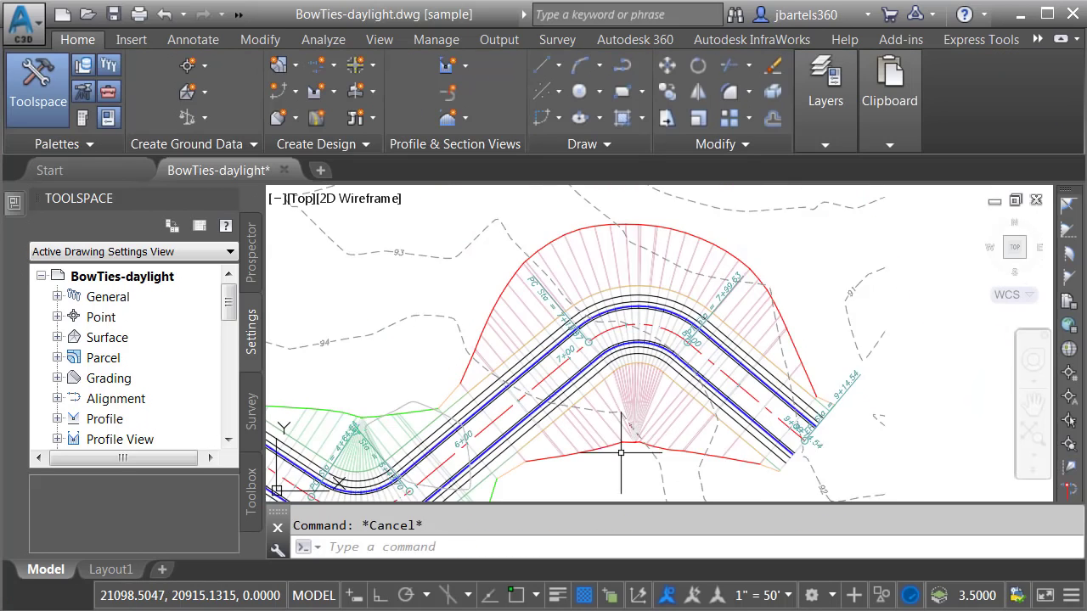
mouse_move(601, 465)
middle_mouse_down()
mouse_move(650, 388)
mouse_move(664, 388)
middle_mouse_up()
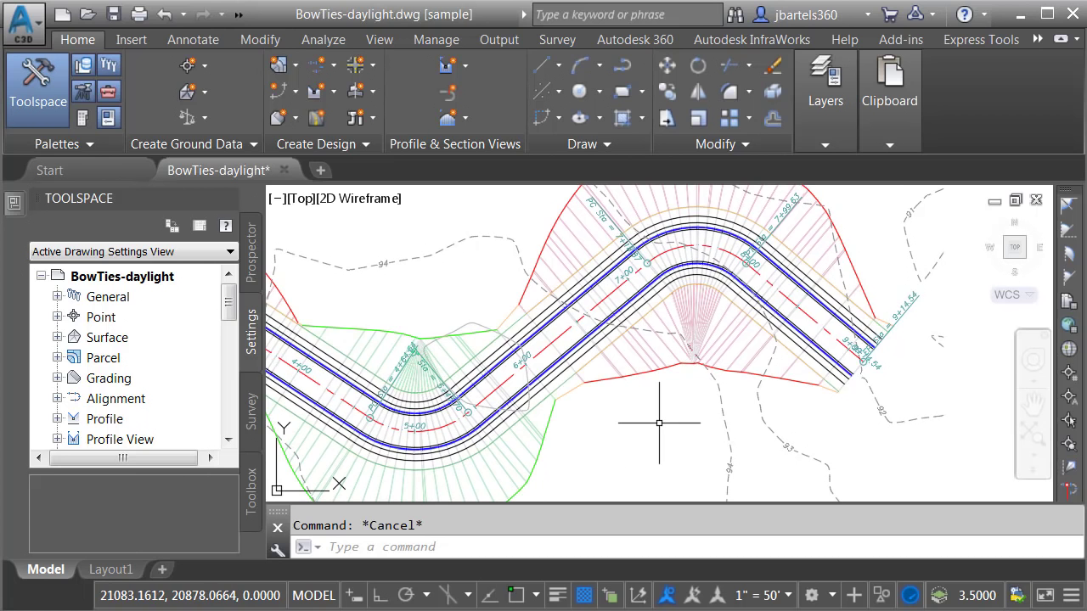
middle_click_drag(741, 407, 602, 429)
left_click(687, 358)
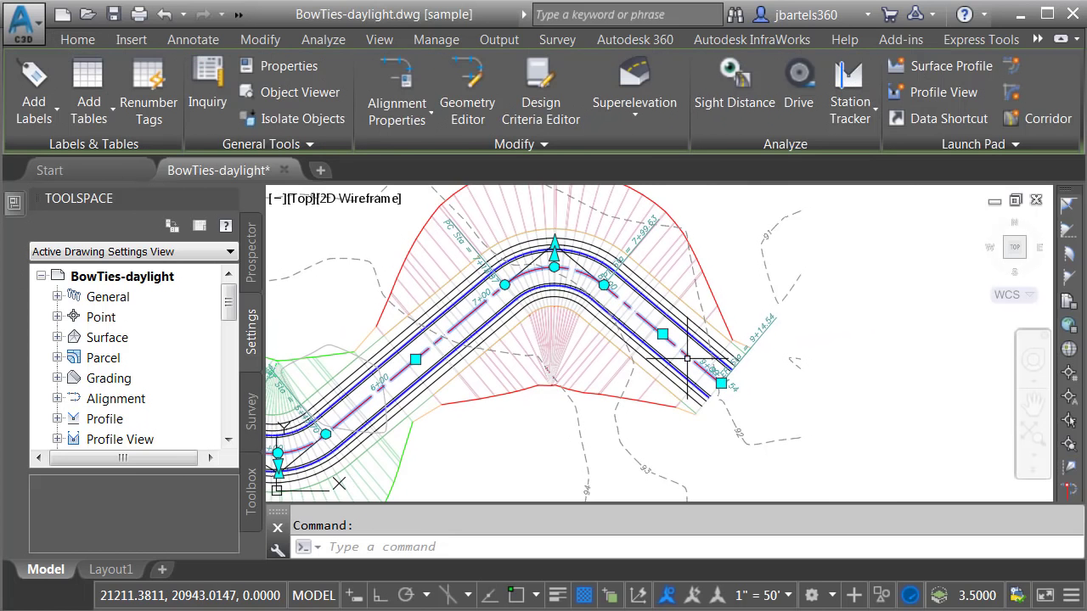
left_click(721, 383)
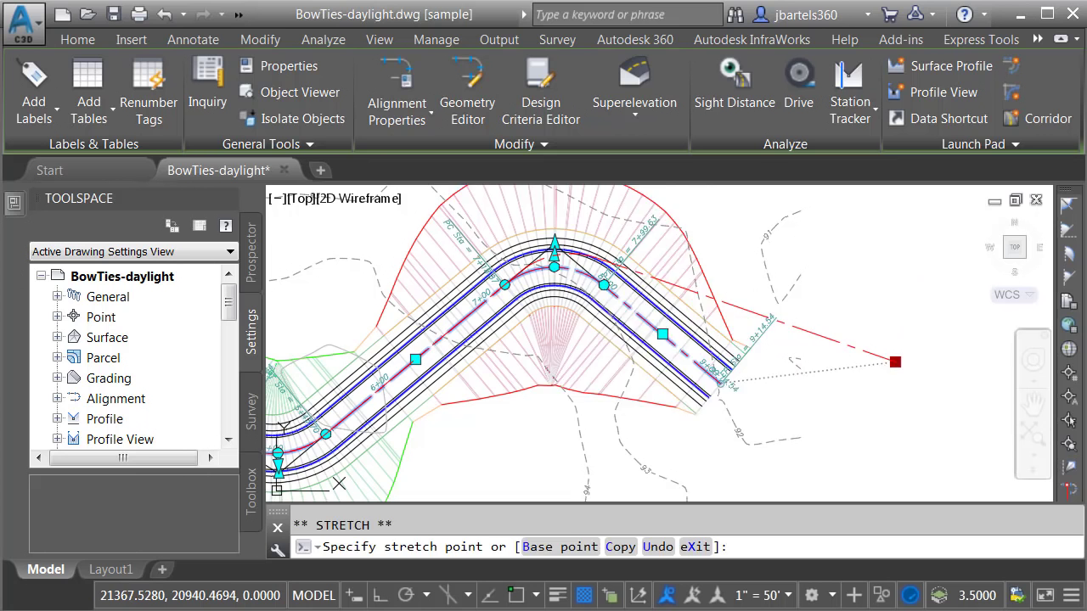
left_click(894, 362)
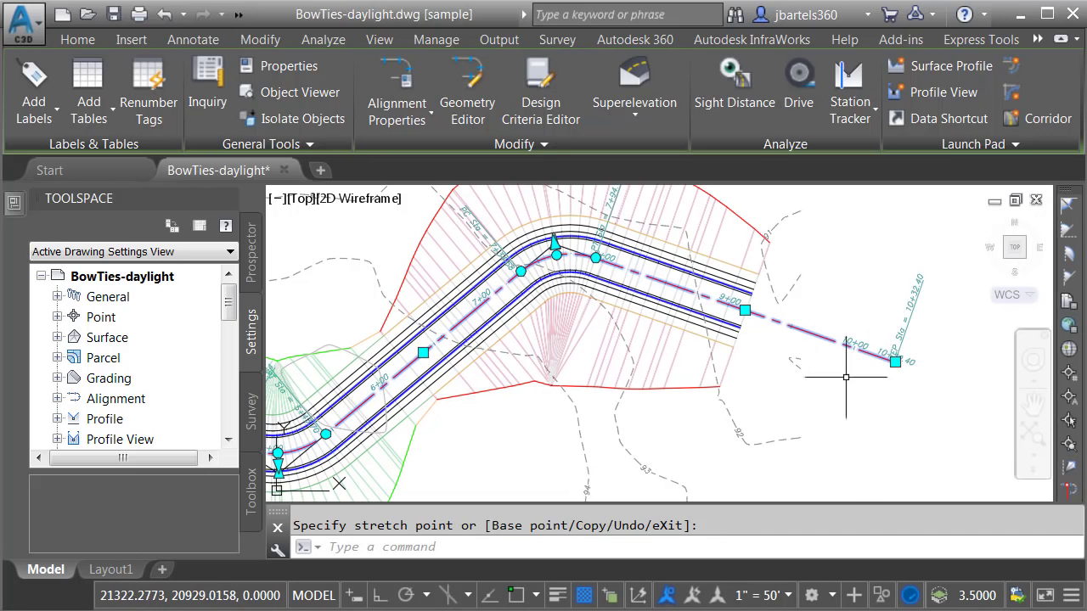
left_click(895, 362)
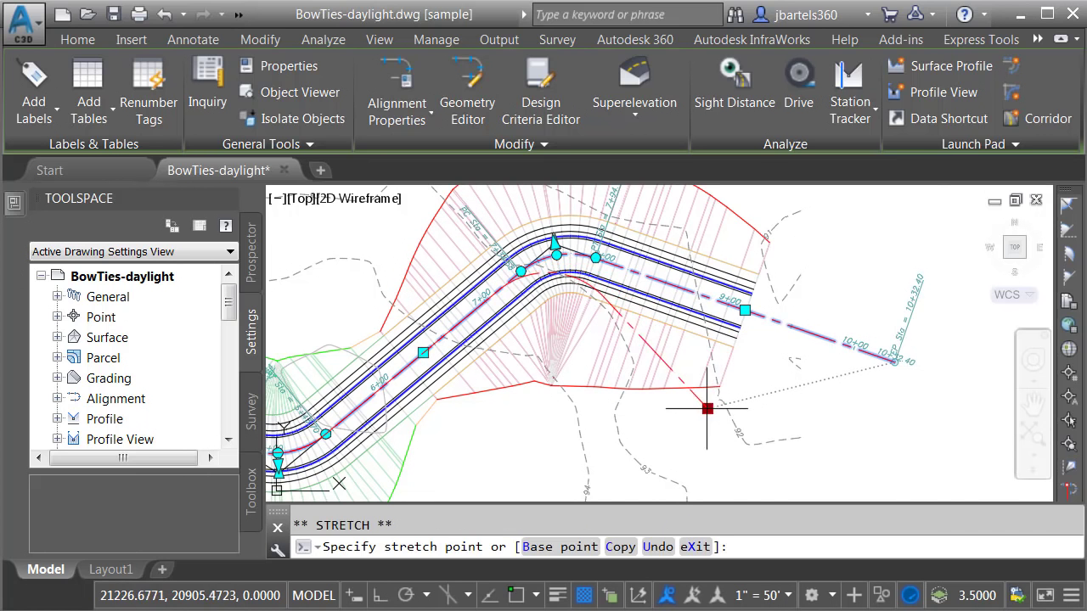
left_click(692, 409)
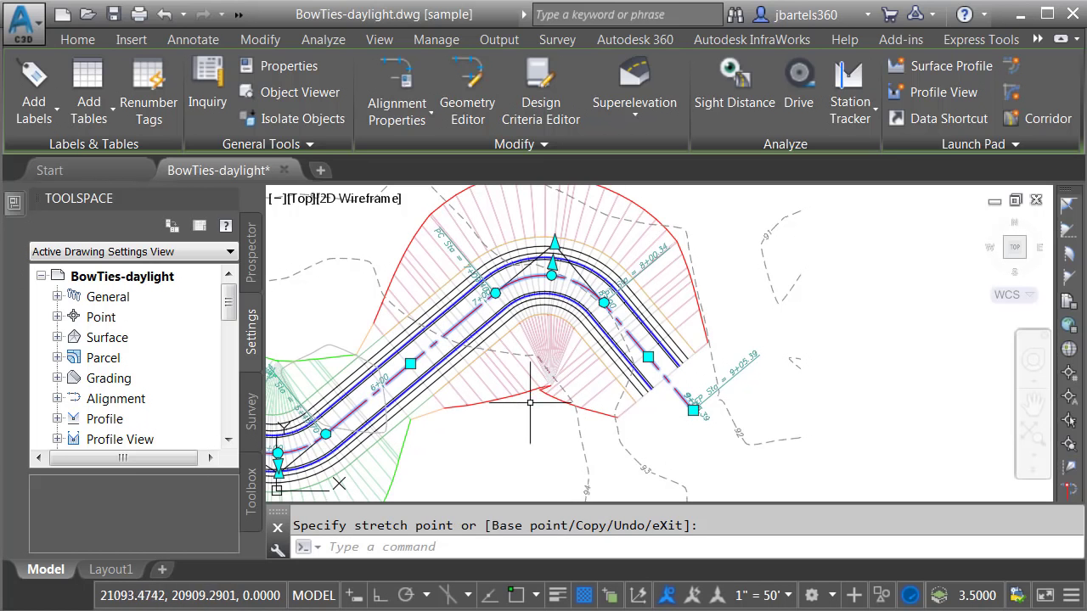
key("Escape")
key("Escape")
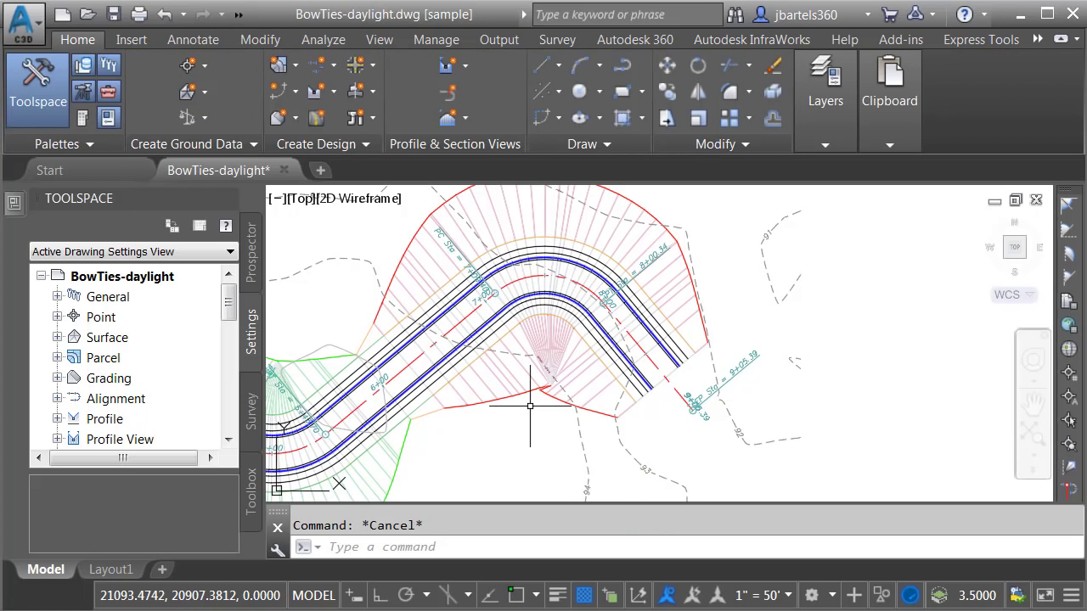
Restore only the third corridor bowtie, at the last curve, skipping the first two
left_click(526, 410)
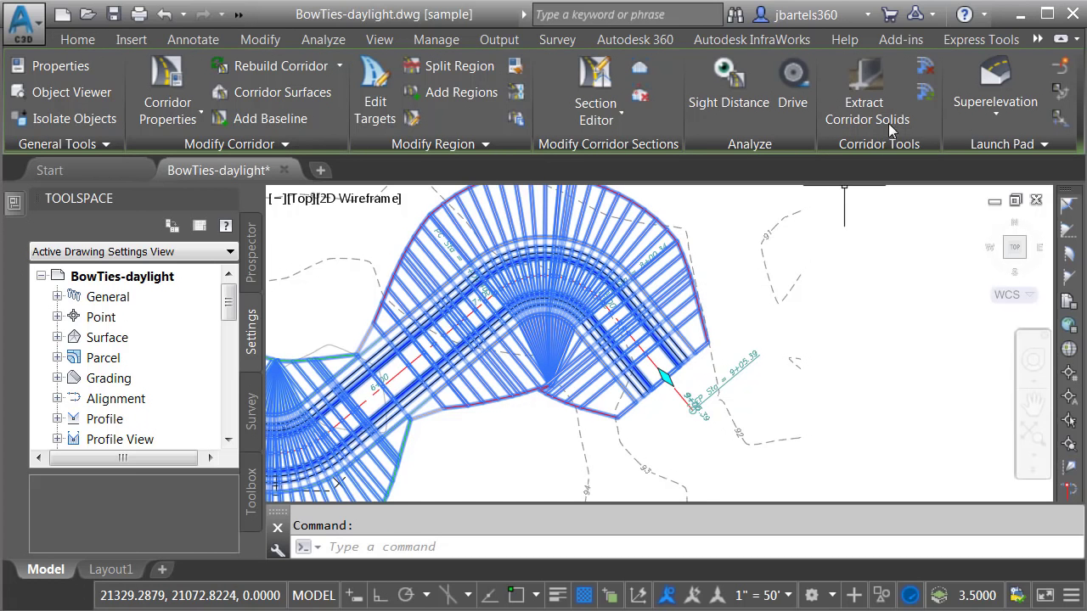
left_click(923, 93)
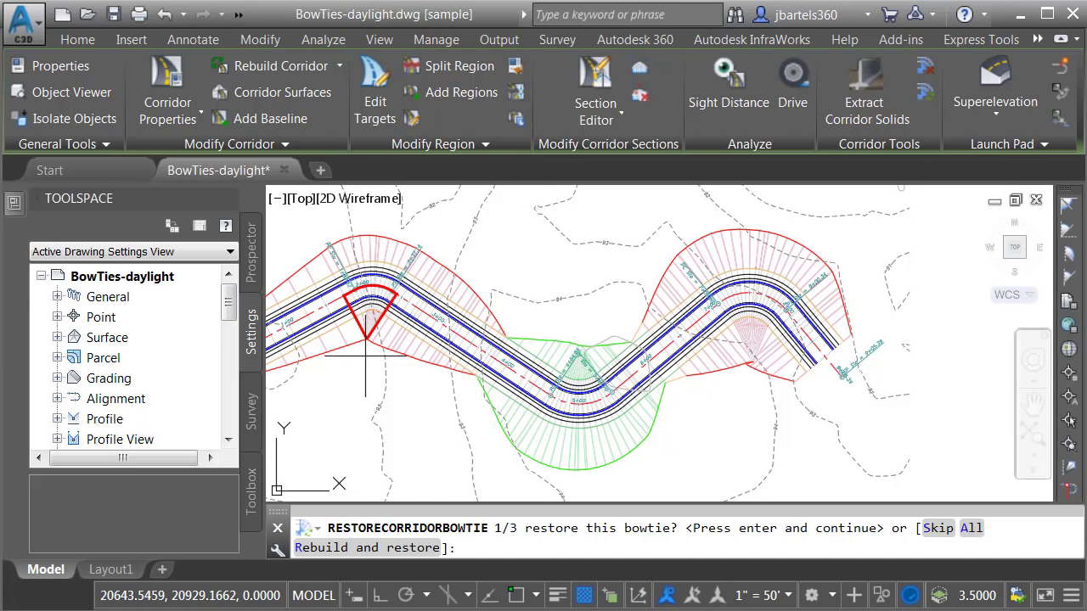
left_click(937, 527)
left_click(938, 528)
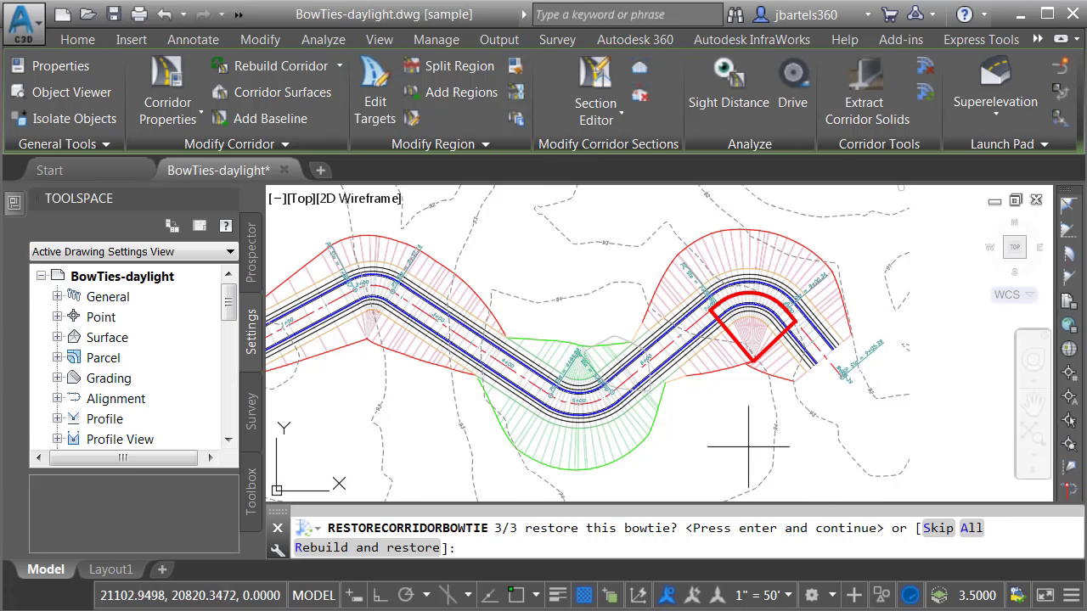
key("Return")
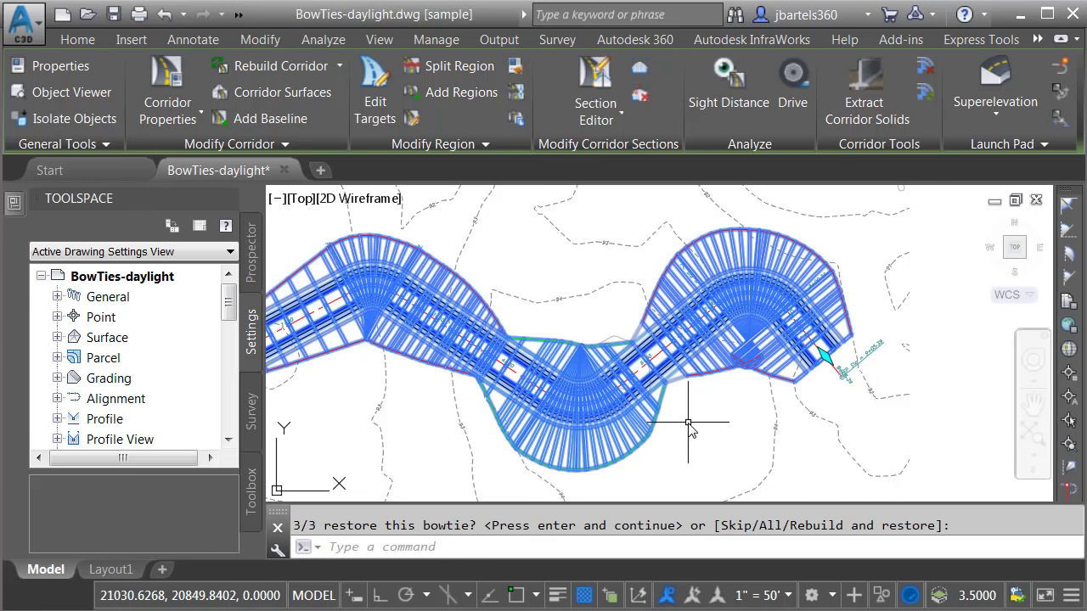
key("Escape")
Clear the bowtie inside the last curve using its adjoining tangents and the crossing of the red daylight lines, and rebuild the corridor
scroll(738, 383, "up", 2)
mouse_move(738, 384)
middle_mouse_down()
mouse_move(739, 441)
mouse_move(694, 440)
middle_mouse_up()
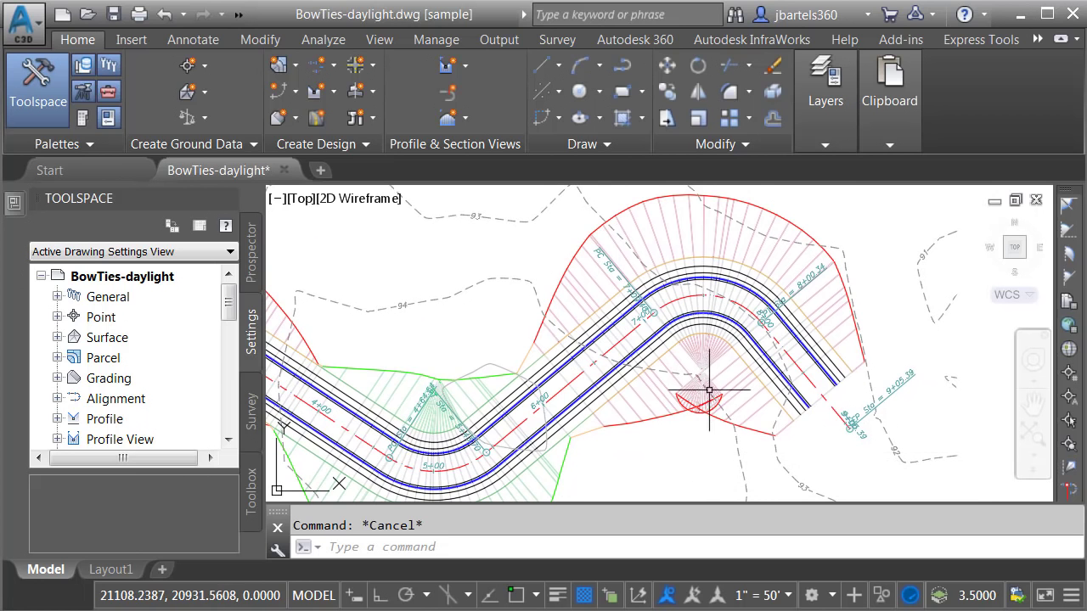
left_click(717, 362)
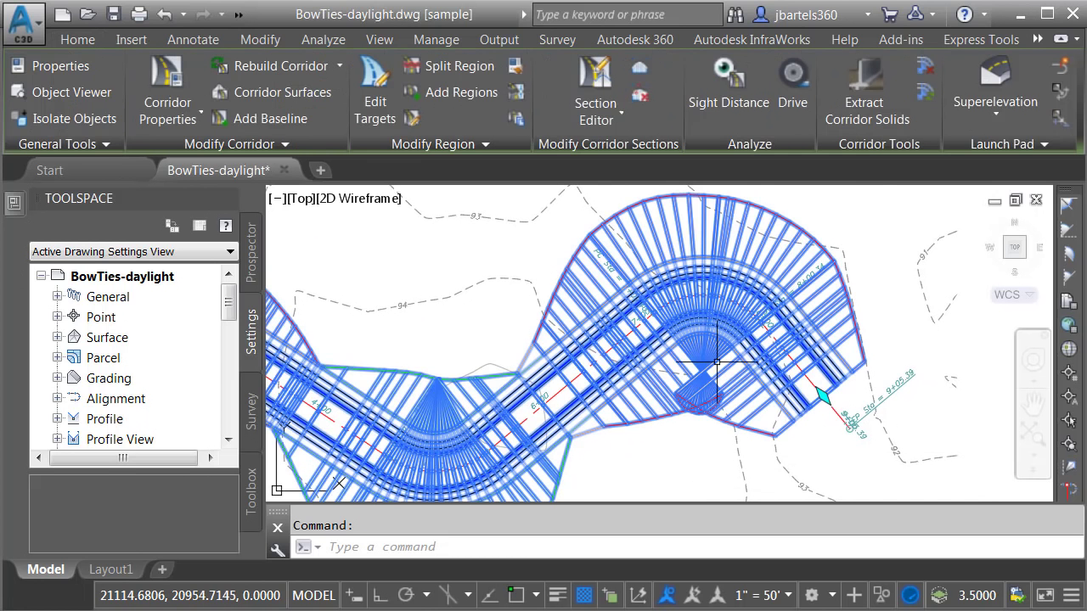
left_click(926, 71)
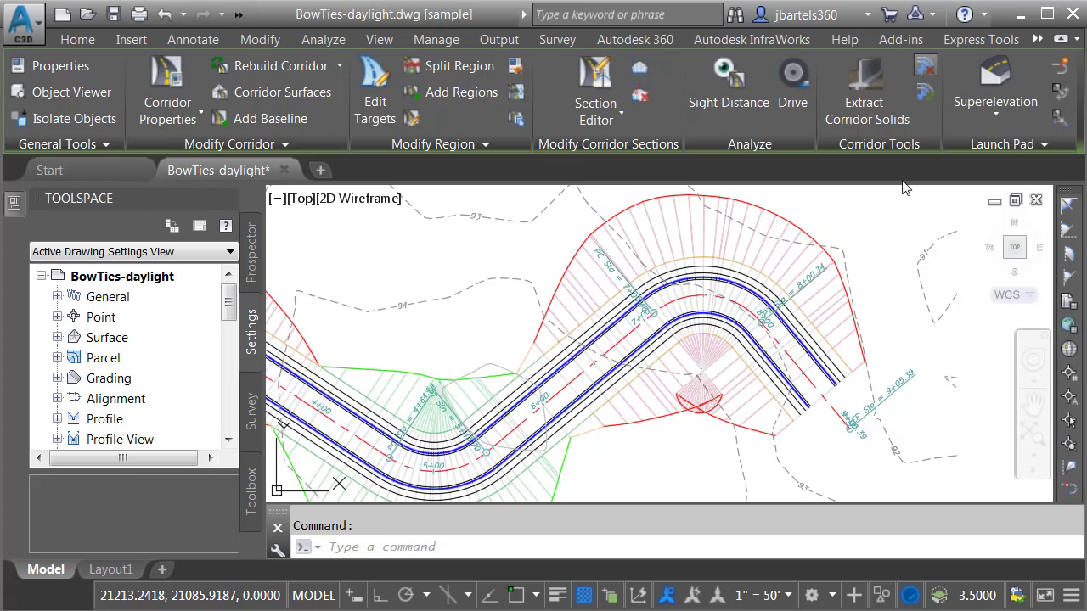
left_click(635, 329)
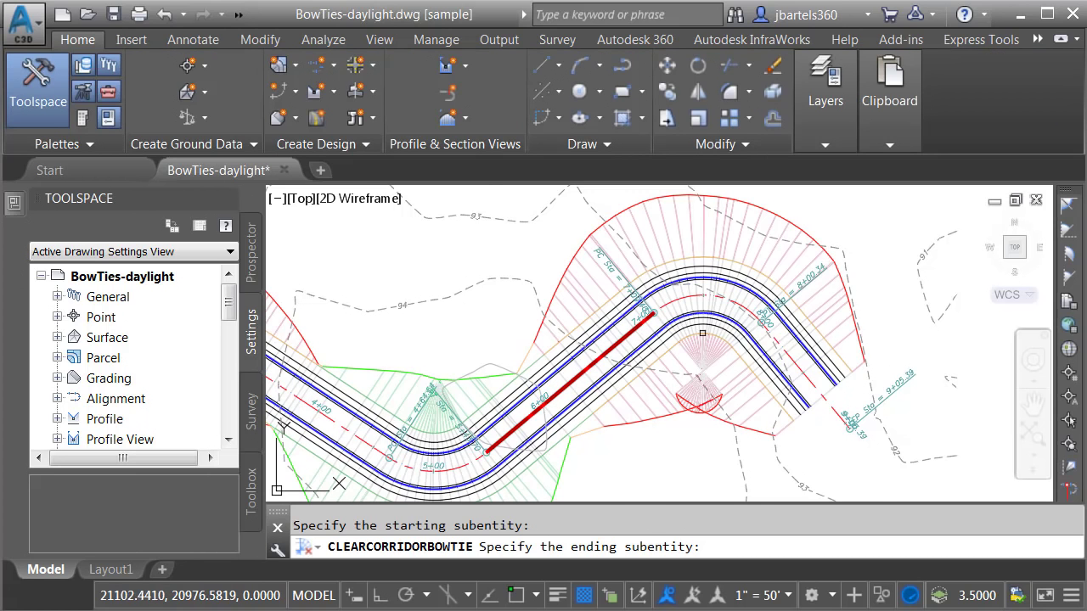
left_click(771, 335)
scroll(733, 374, "up", 4)
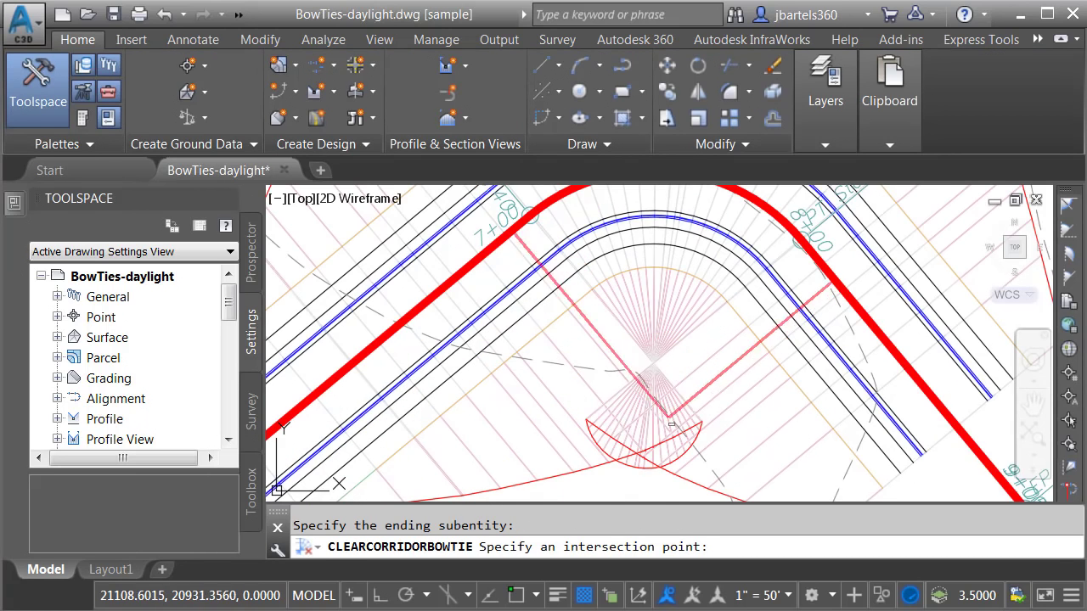
left_click(639, 459)
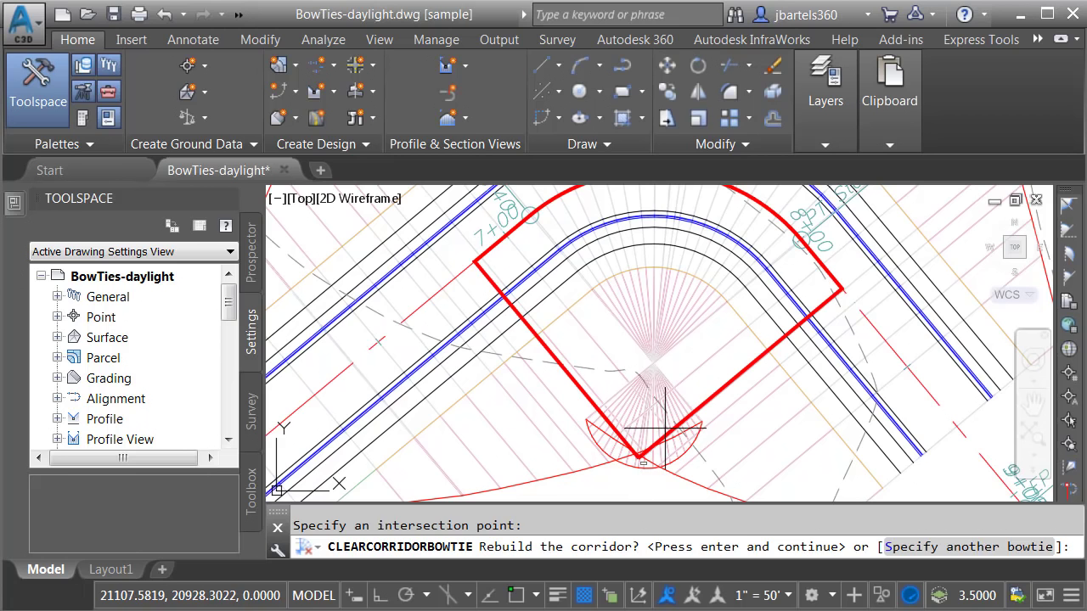
key("Return")
key("Escape")
Query the coordinates and elevation of the endpoint where the corridor links converge at the last curve's cleared bowtie, using the ID command
scroll(643, 475, "up", 3)
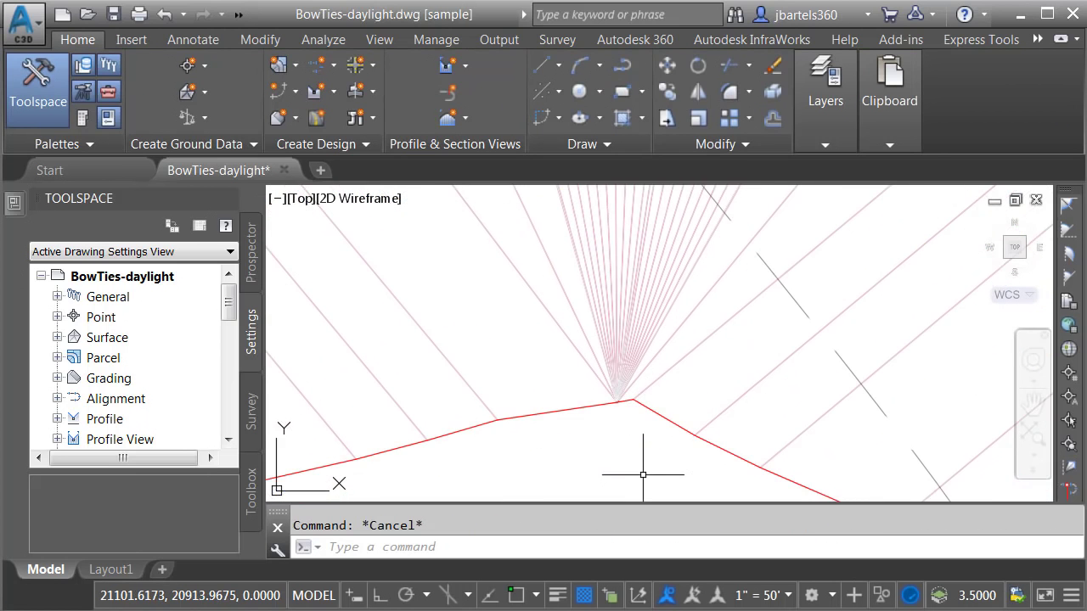
middle_click_drag(642, 475, 658, 399)
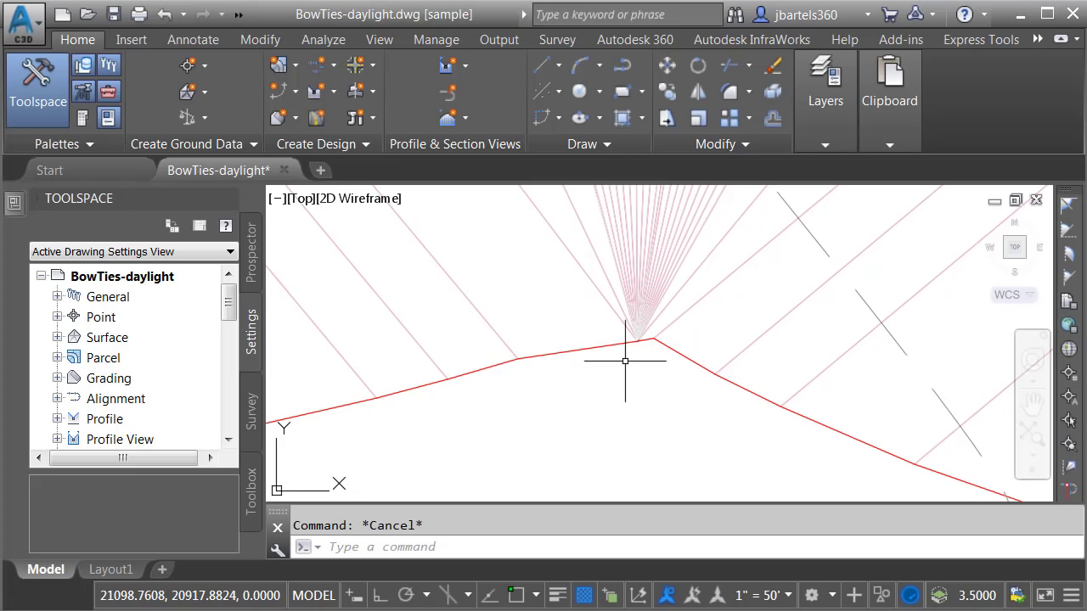
scroll(625, 361, "up", 2)
mouse_move(639, 342)
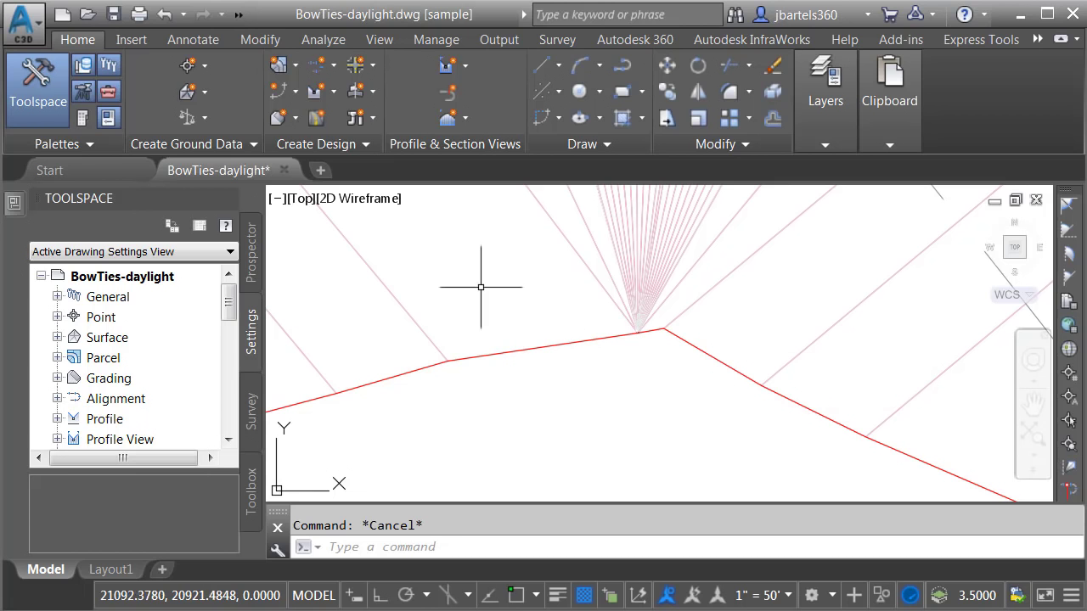
middle_click_drag(602, 352, 589, 381)
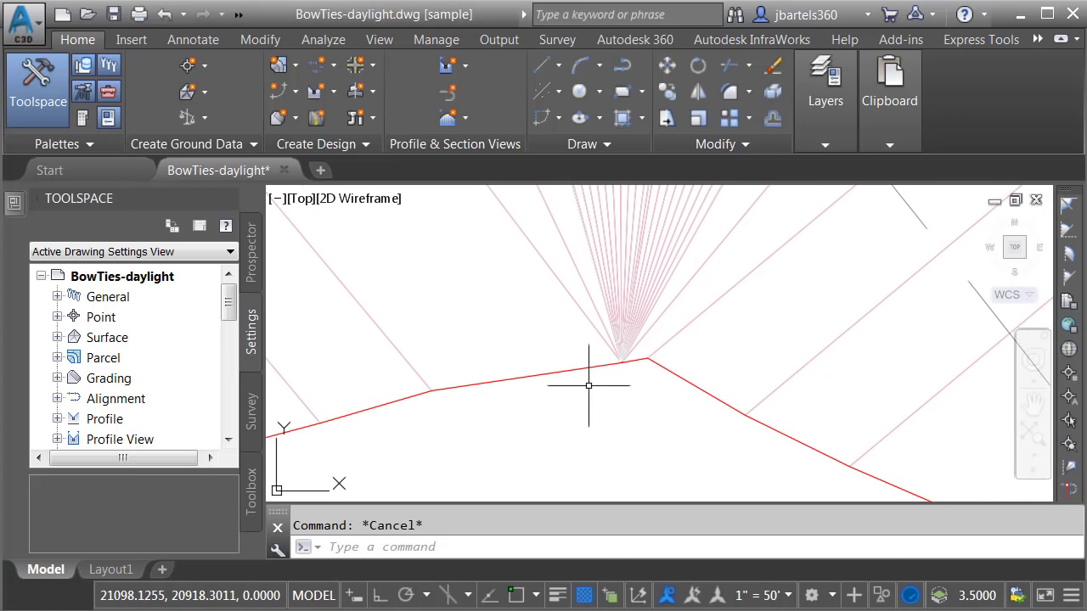
type("id")
key("Return")
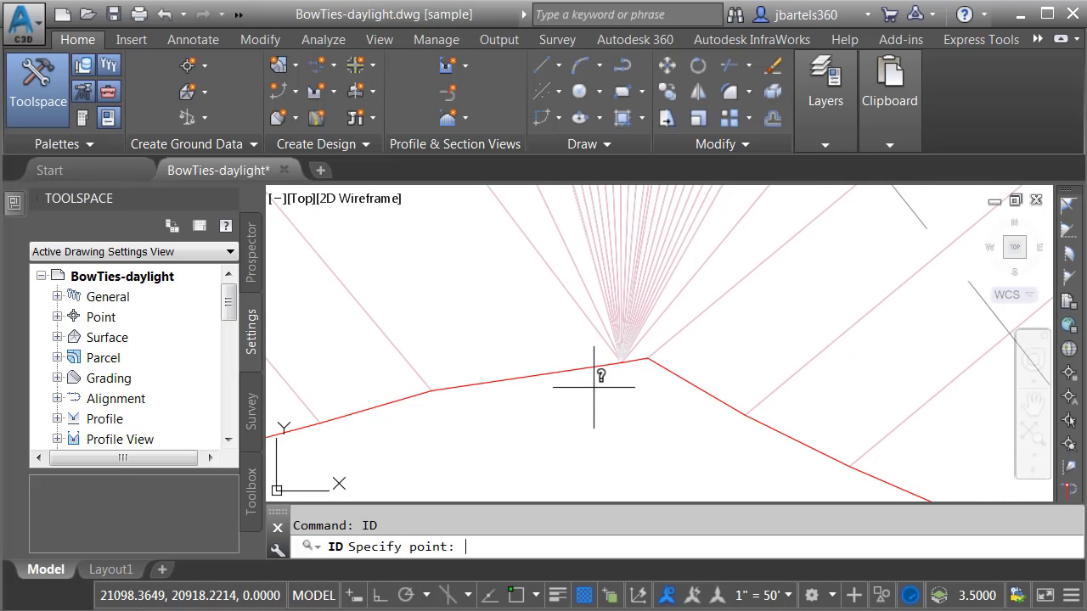
right_click(605, 381, "shift")
left_click(667, 76)
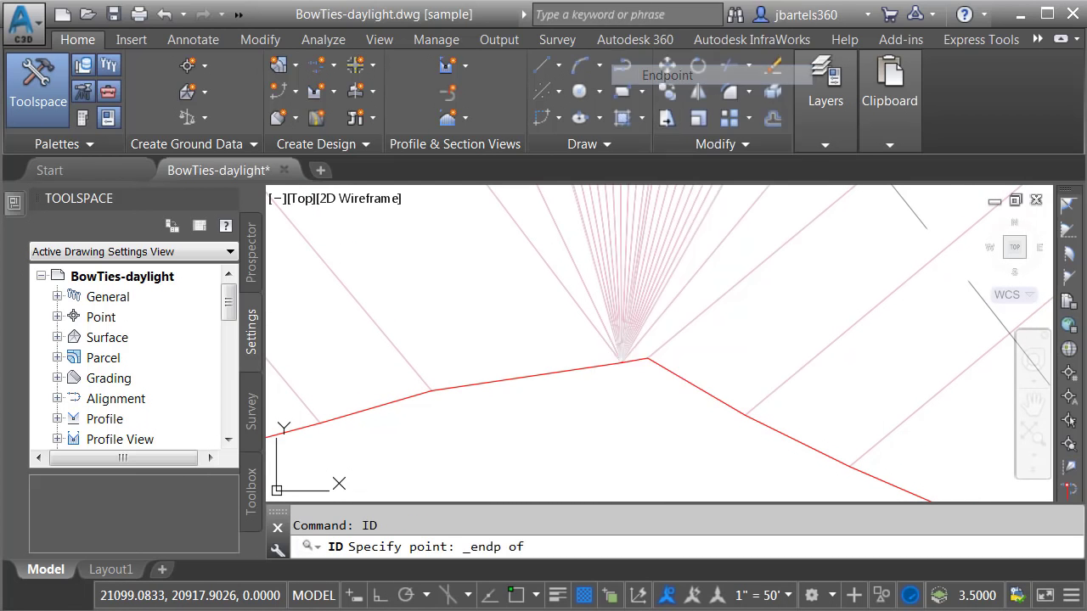
left_click(635, 311)
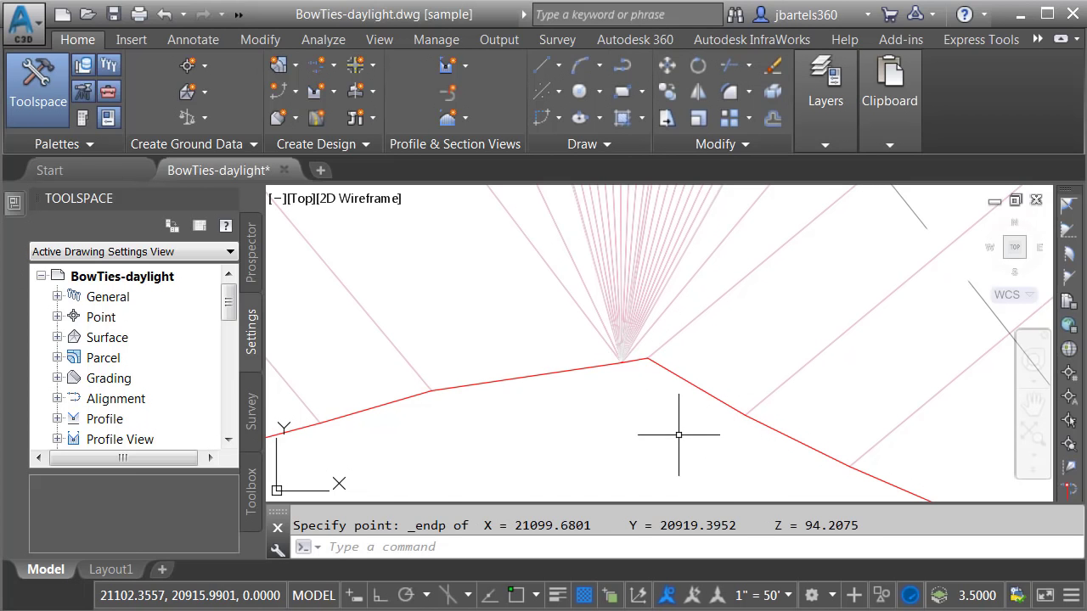
key("Escape")
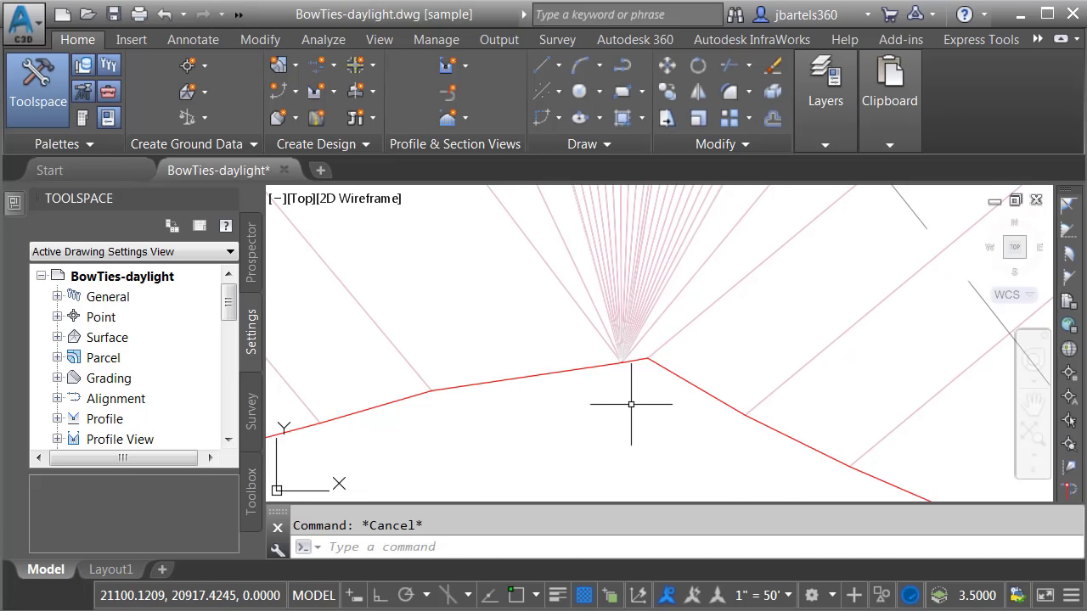
scroll(631, 405, "down", 5)
mouse_move(631, 404)
middle_mouse_down()
mouse_move(697, 379)
mouse_move(798, 369)
middle_mouse_up()
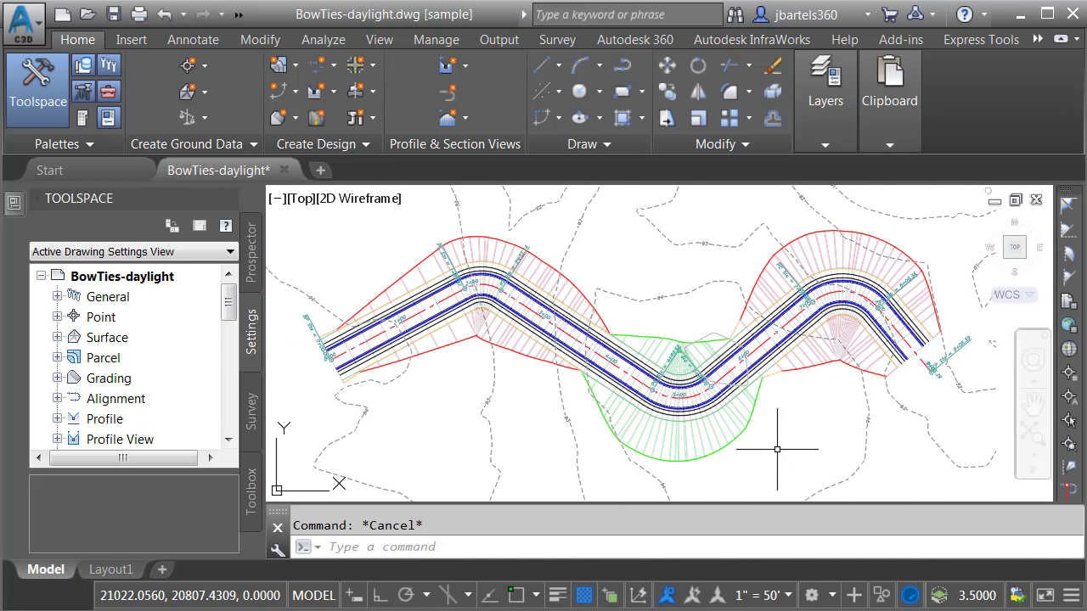
mouse_move(777, 450)
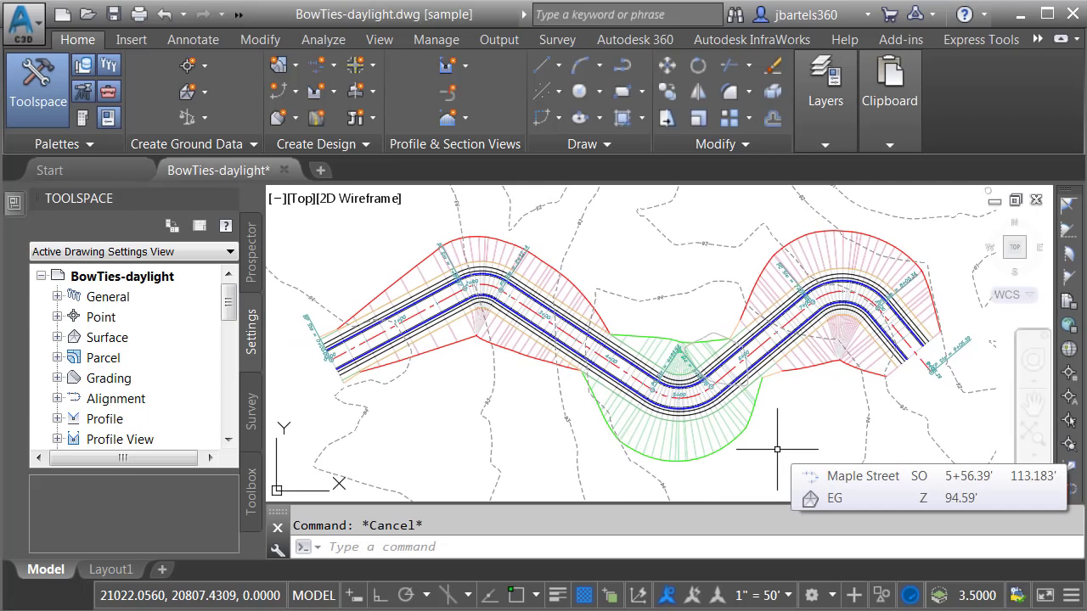